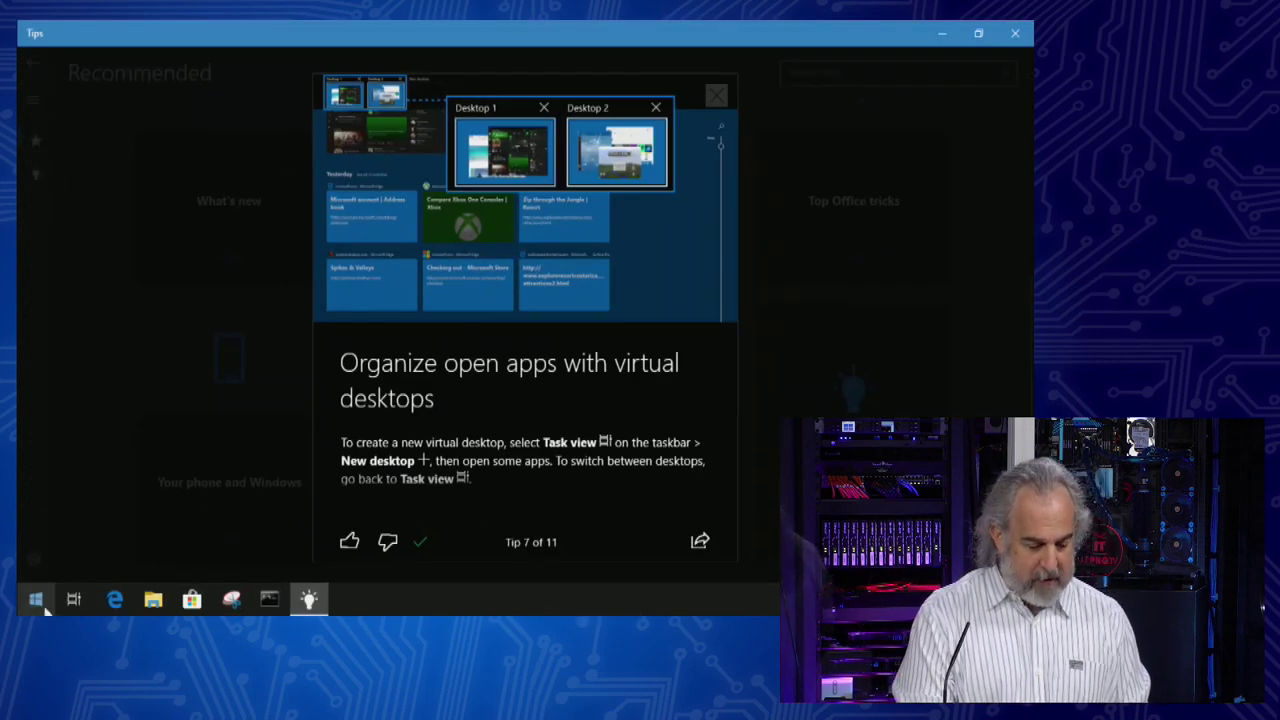
pyautogui.click(73, 600)
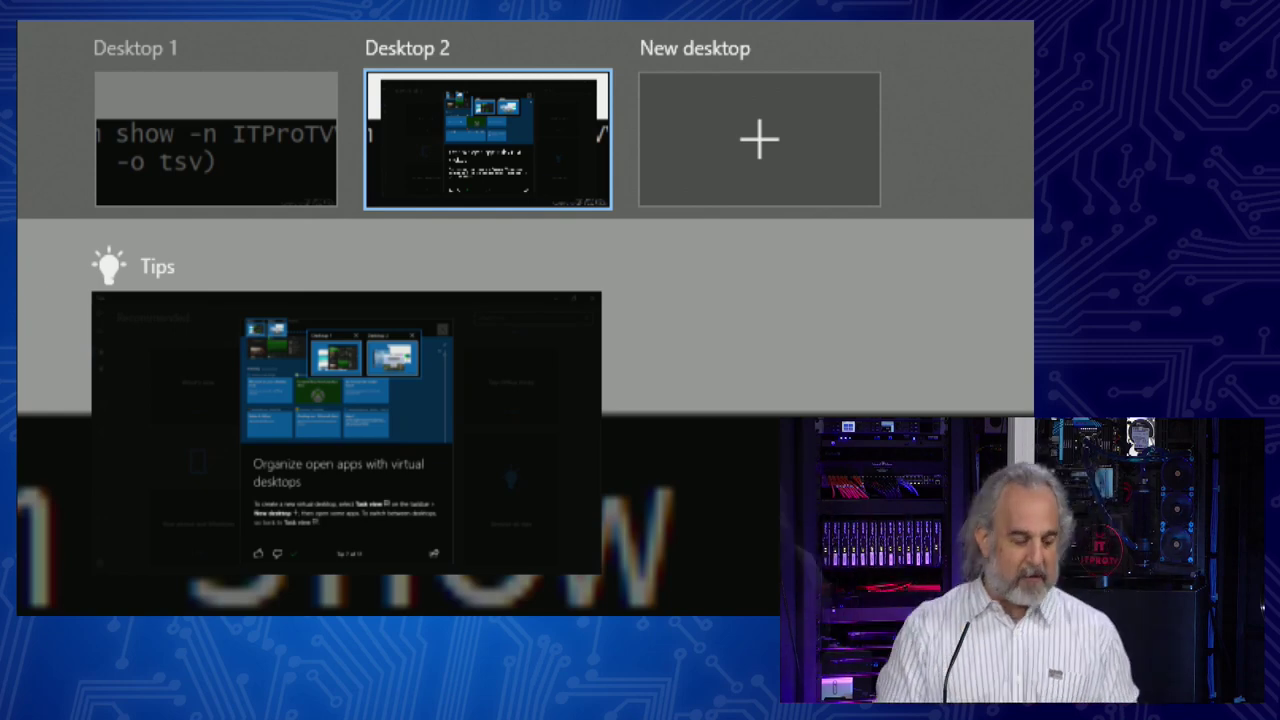
# Reopen Task View and preview Desktop 1's windows: Exchange Online folder, two Edge windows, a text document
pyautogui.press('Escape')
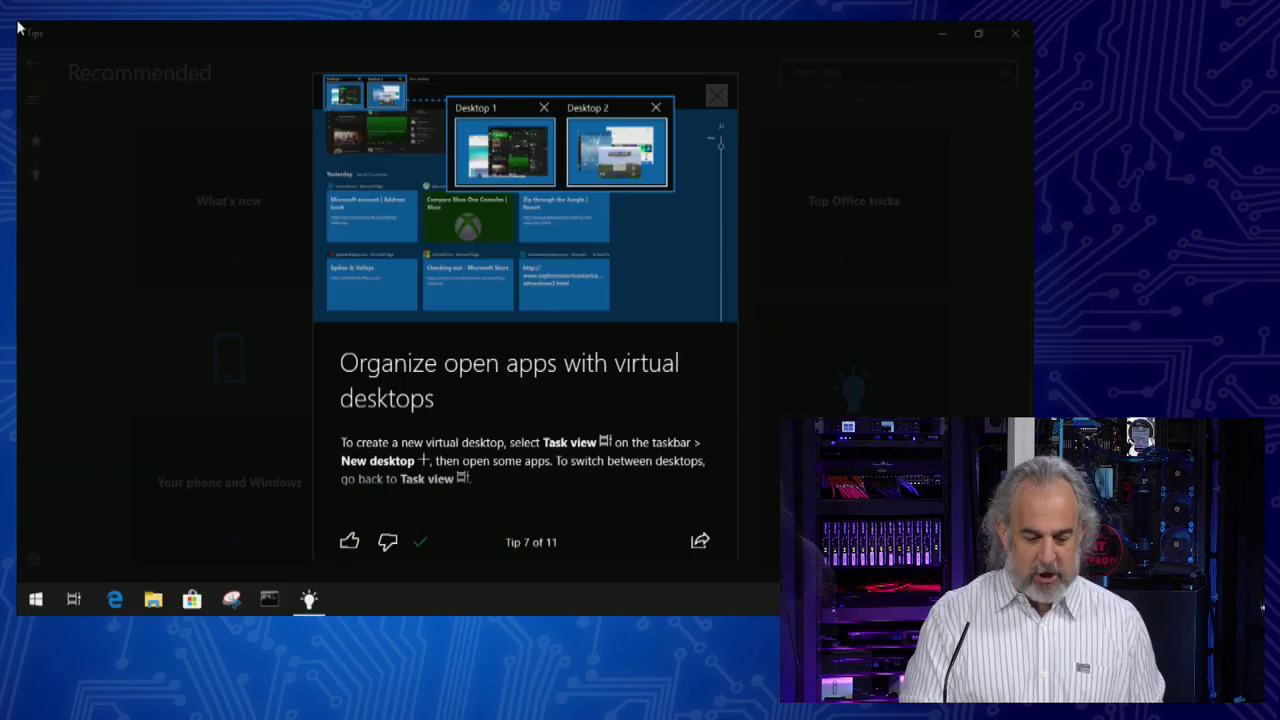
pyautogui.click(74, 598)
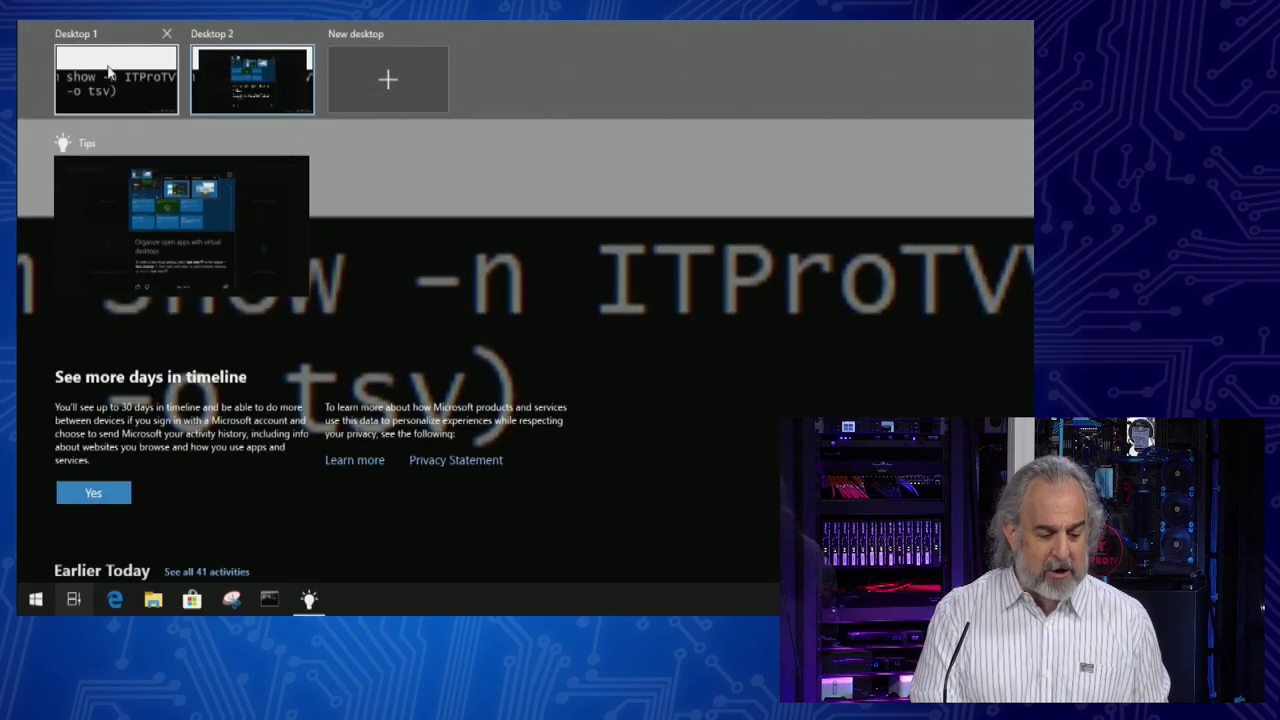
pyautogui.moveTo(109, 79)
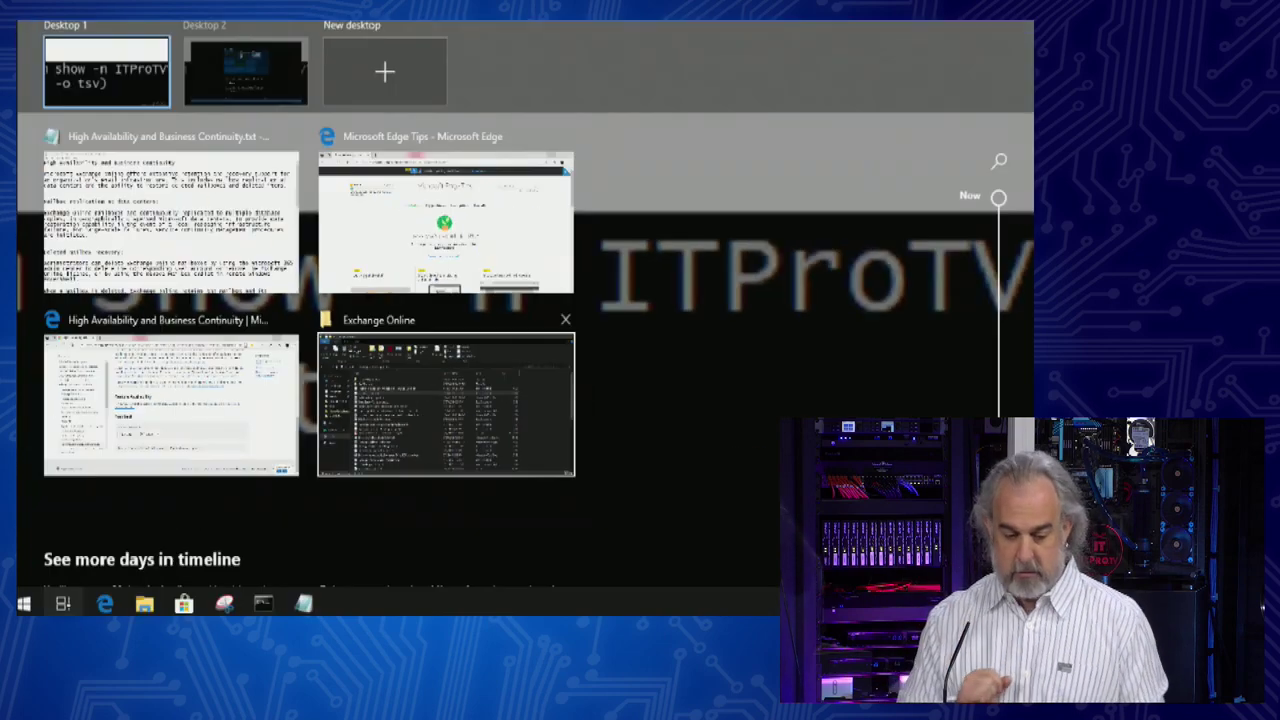
# Reopen Task View and show the Exchange Online window's menu for snapping and moving to other desktops
pyautogui.press('Escape')
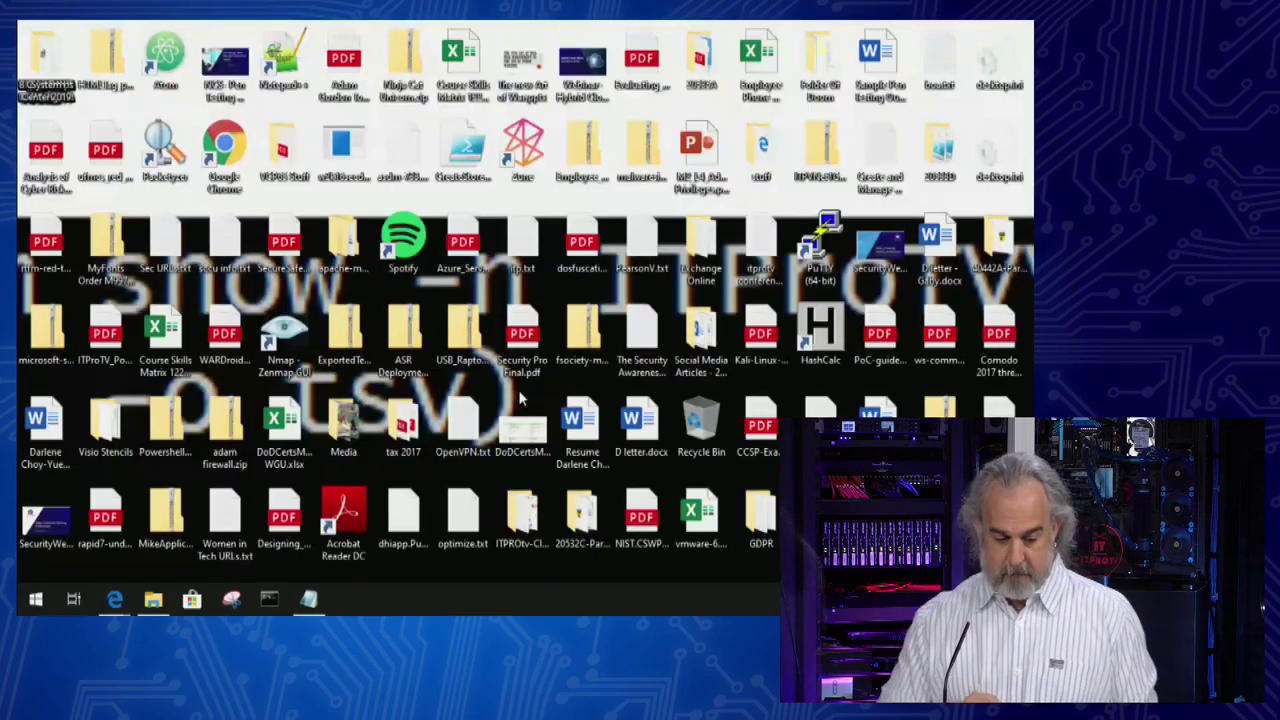
pyautogui.click(73, 598)
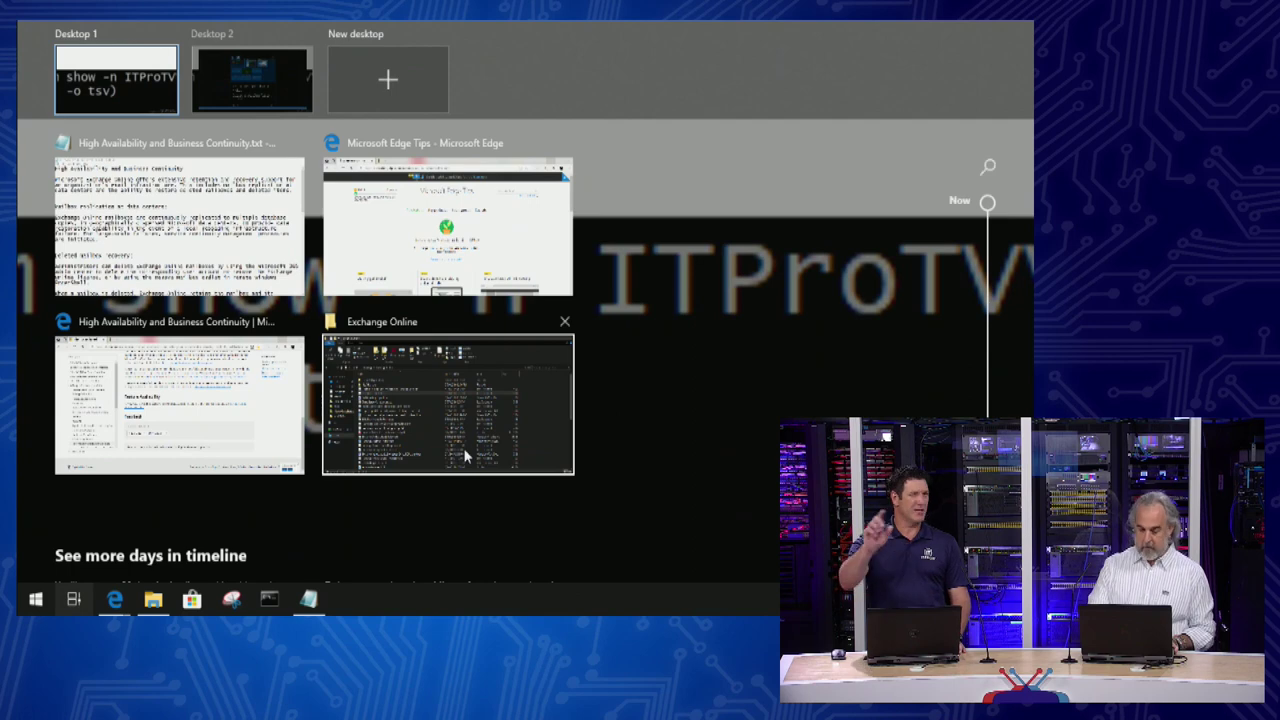
pyautogui.rightClick(465, 456)
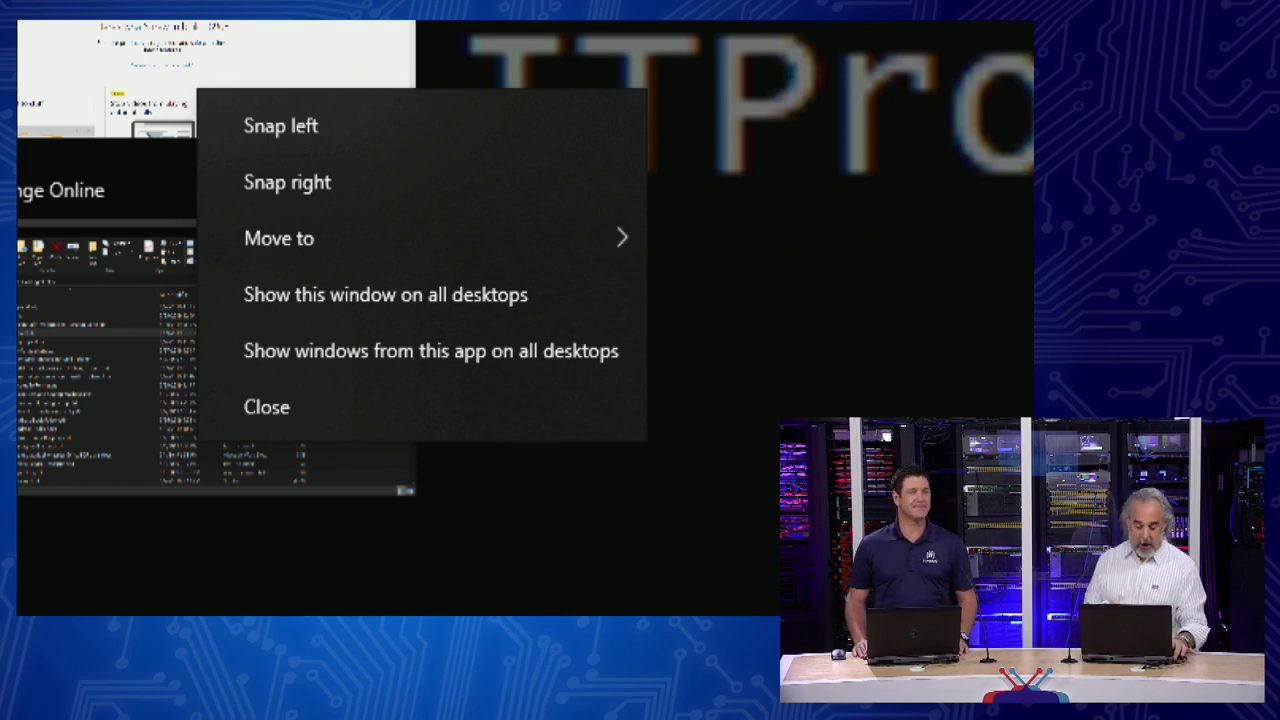
# Dismiss the window menu and reopen Task View with its timeline from Now back to May 27
pyautogui.click(729, 453)
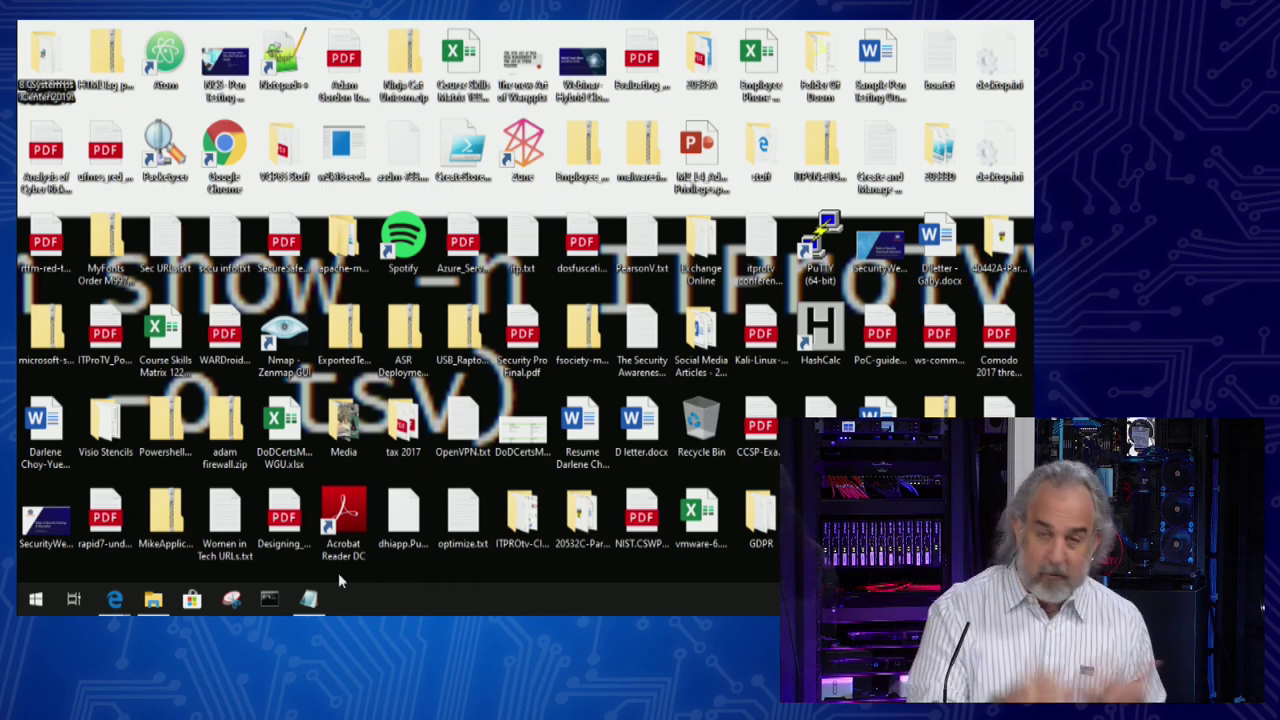
pyautogui.click(73, 600)
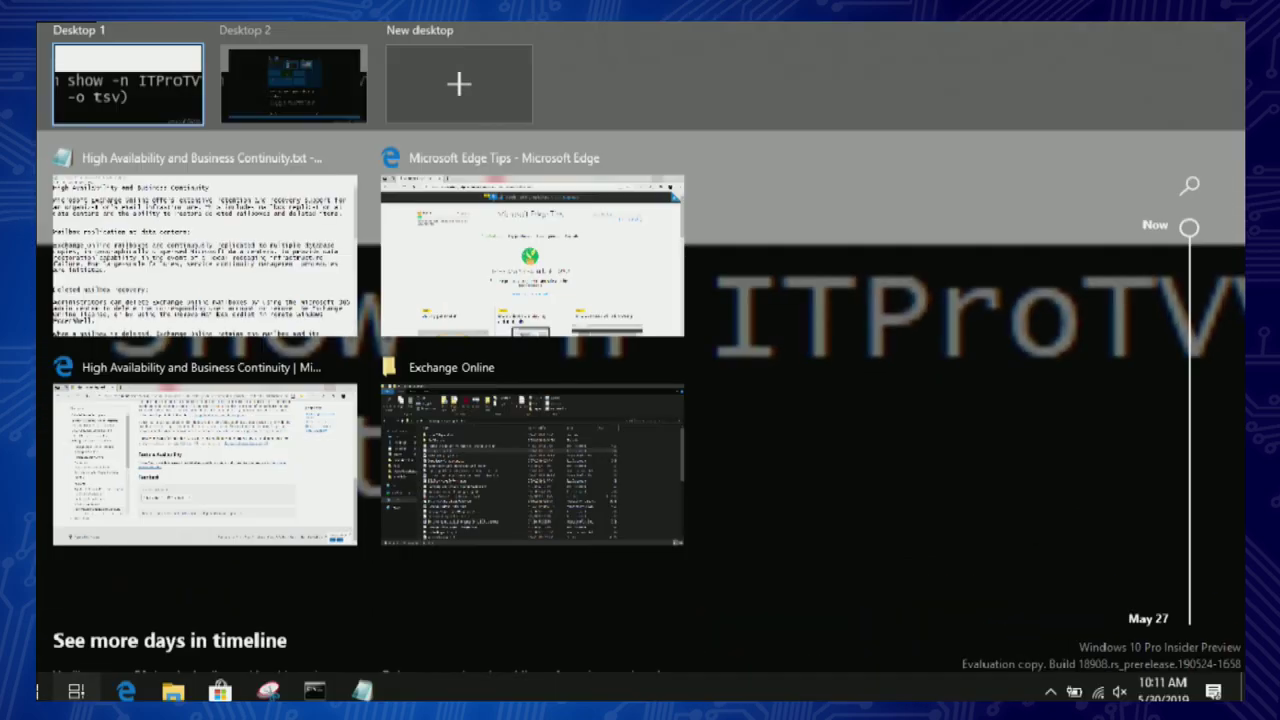
# Browse the timeline back to Earlier Today's 41 activities, including Advanced Threats.txt and Edge pages
pyautogui.click(522, 645)
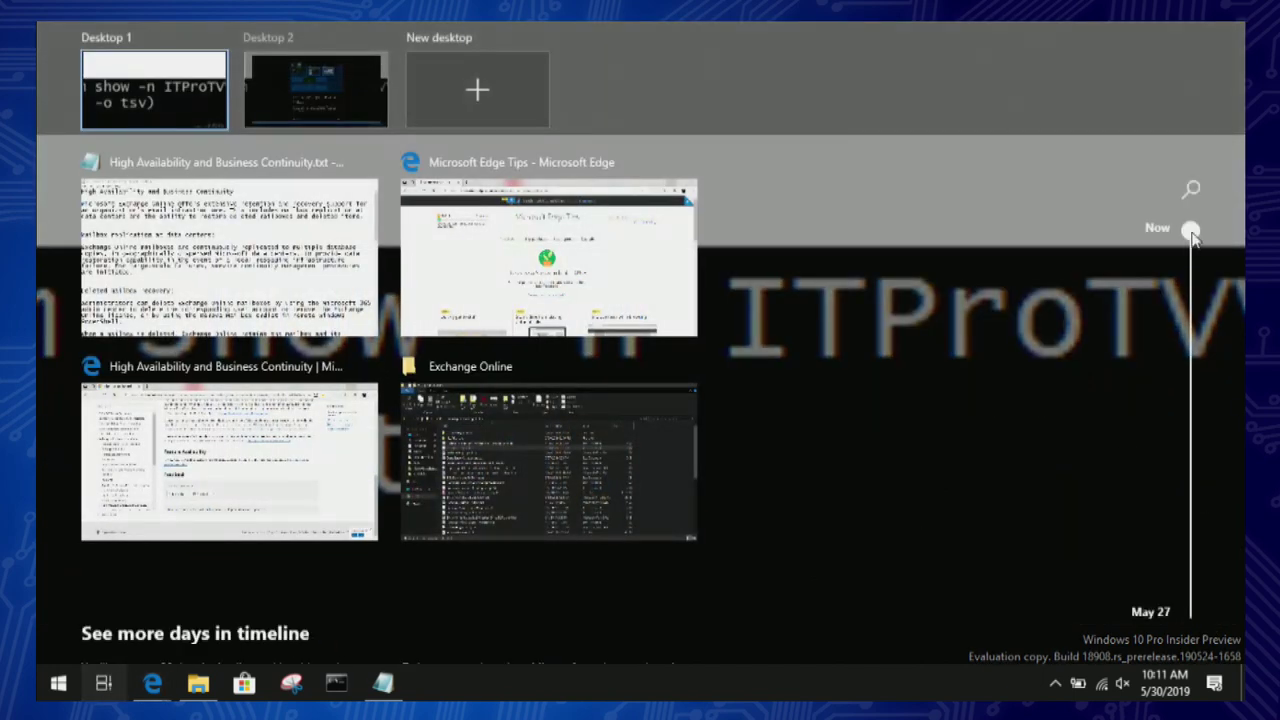
pyautogui.moveTo(1191, 236); pyautogui.dragTo(1190, 282)
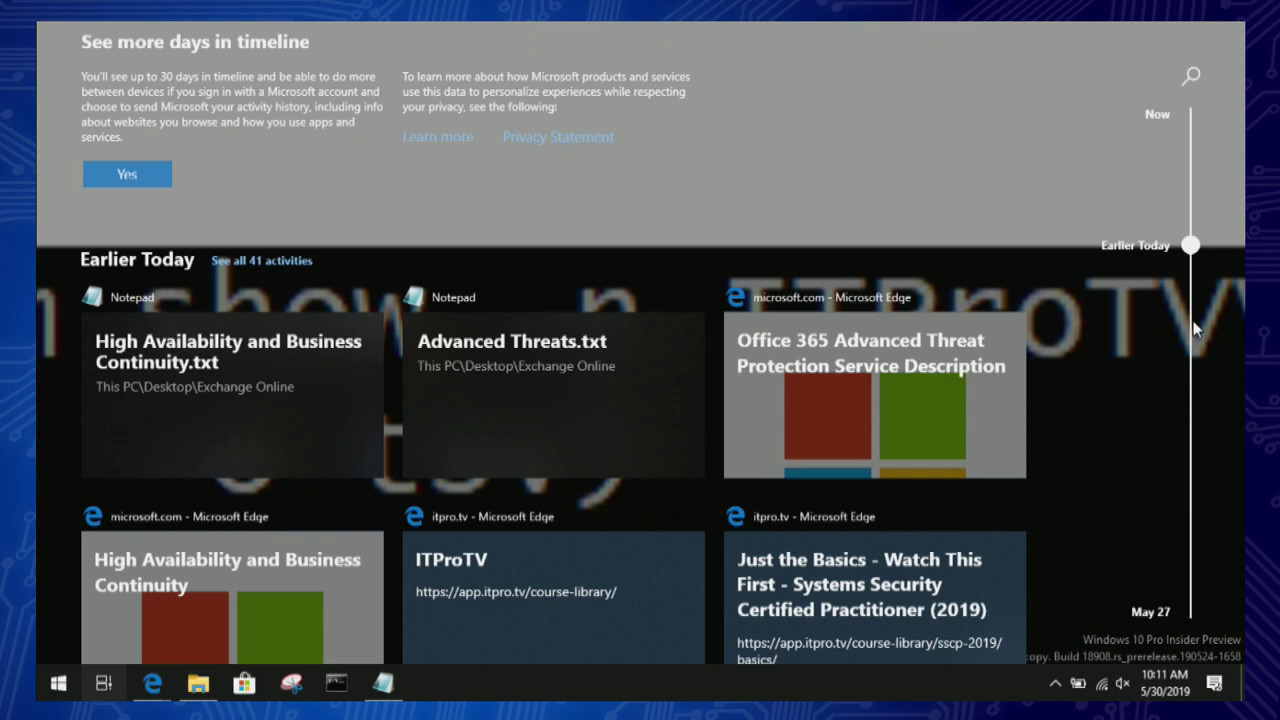
pyautogui.scroll(-3, 1193, 330)
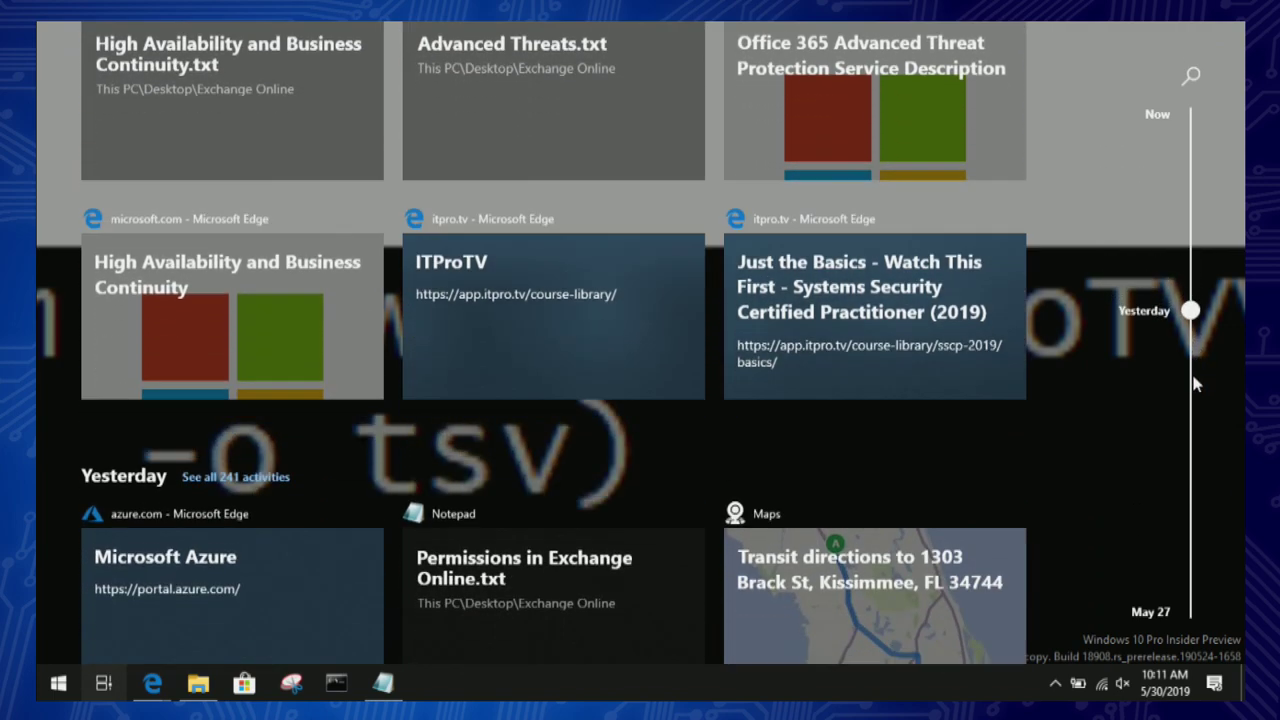
pyautogui.scroll(5, 1193, 383)
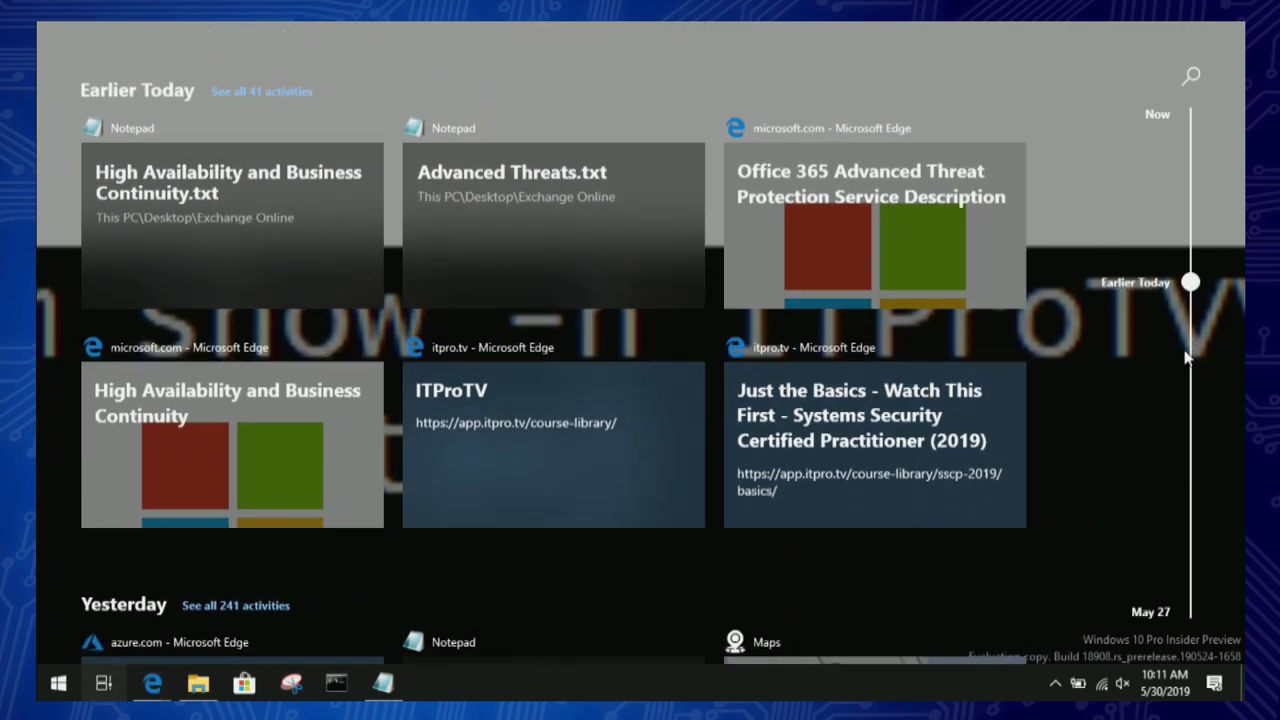
pyautogui.scroll(2, 1170, 285)
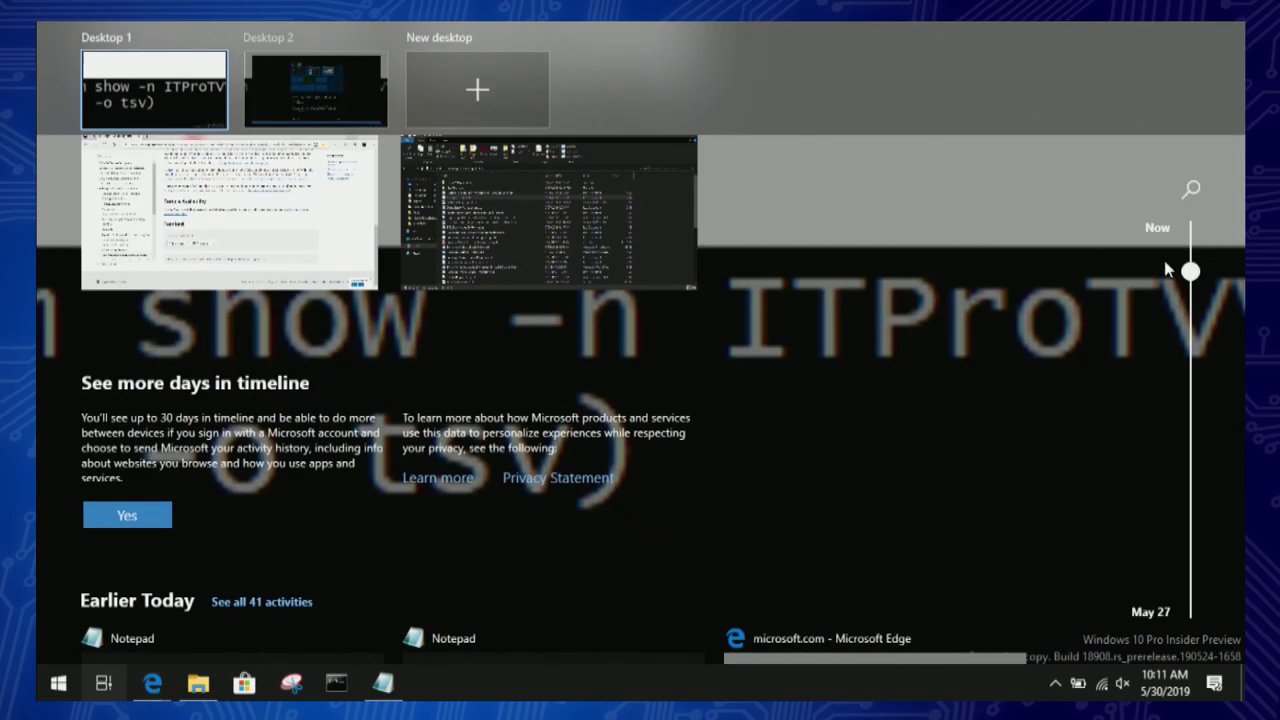
pyautogui.scroll(-2, 1165, 270)
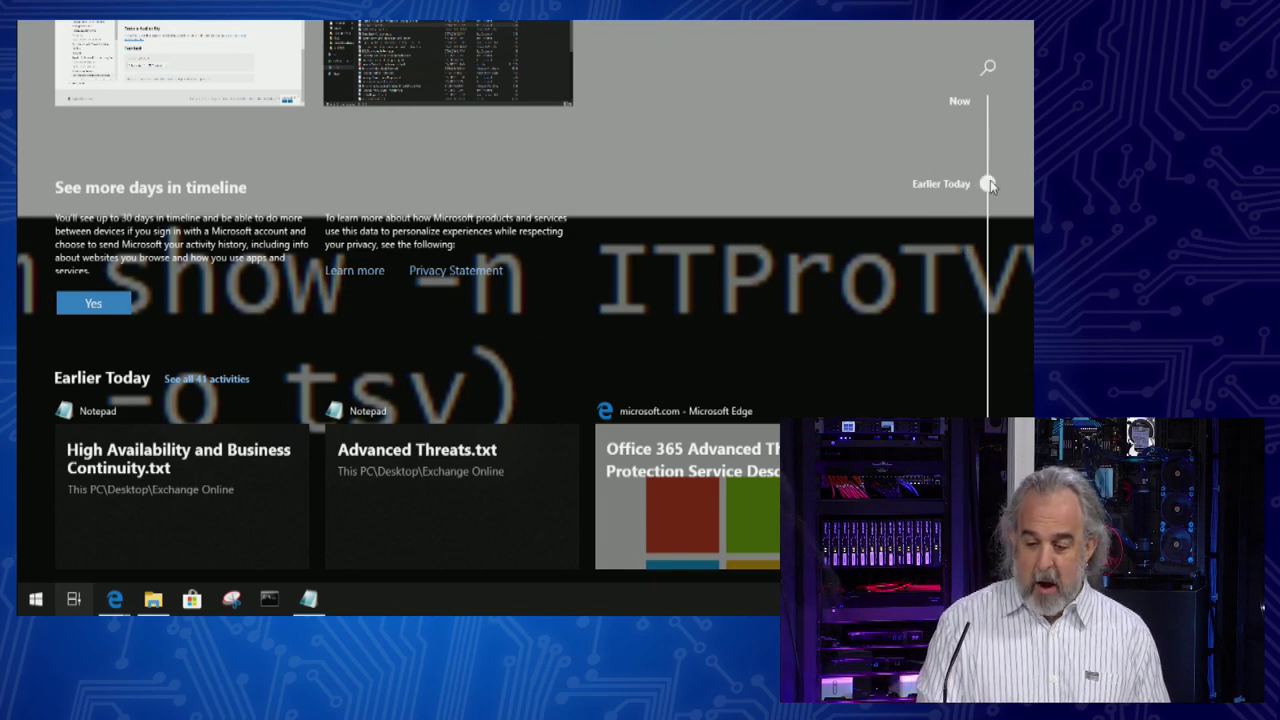
# Return the timeline to Now and switch to Desktop 2, showing the Tips virtual desktops tip
pyautogui.moveTo(990, 180); pyautogui.dragTo(987, 145)
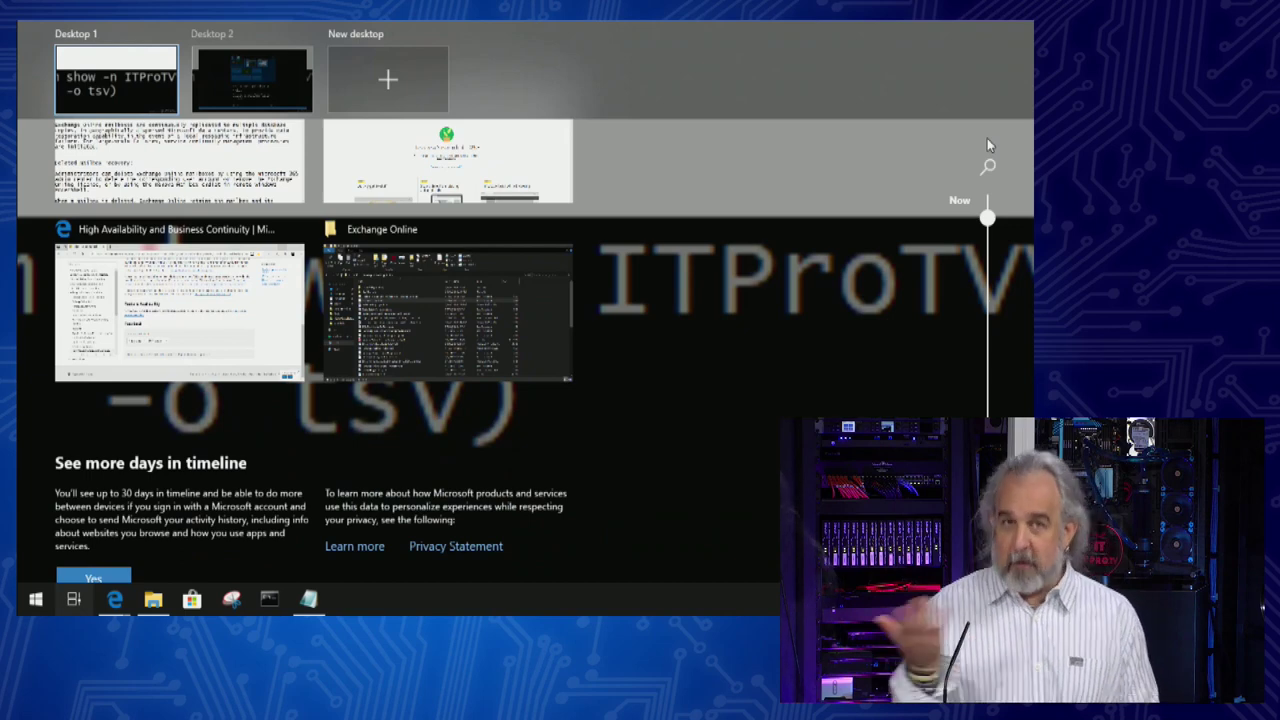
pyautogui.scroll(1, 987, 145)
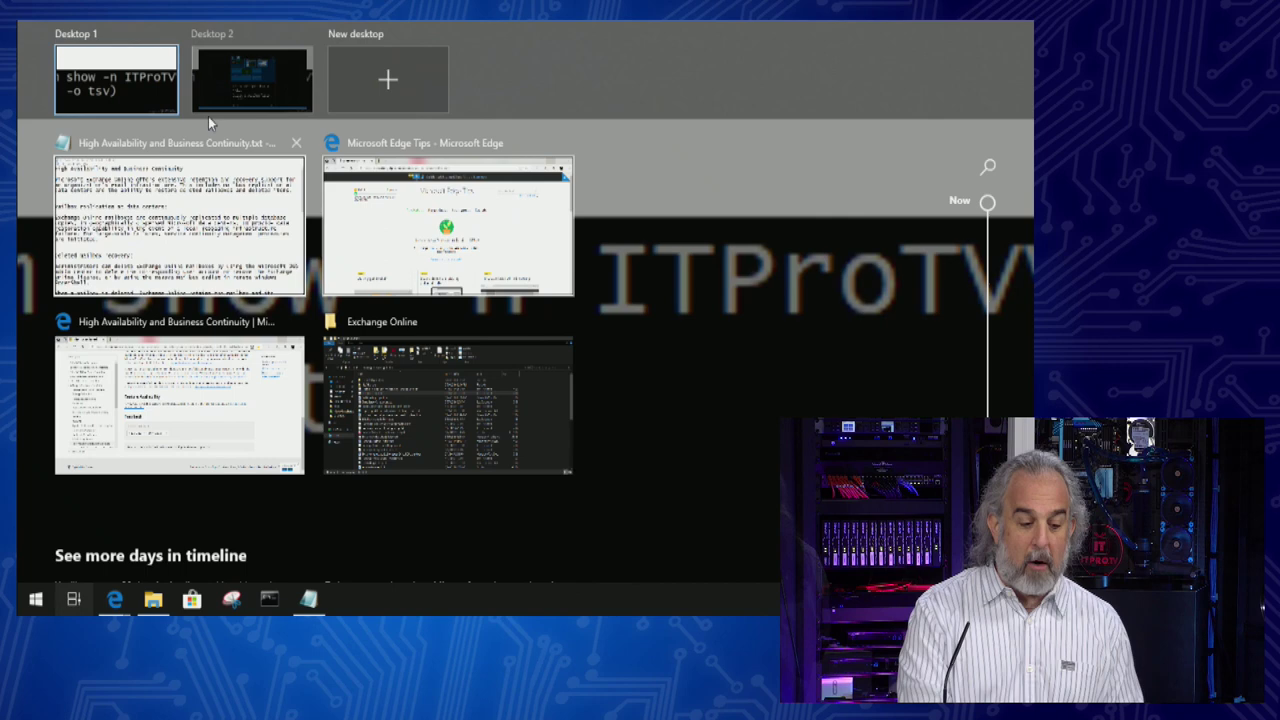
pyautogui.click(120, 77)
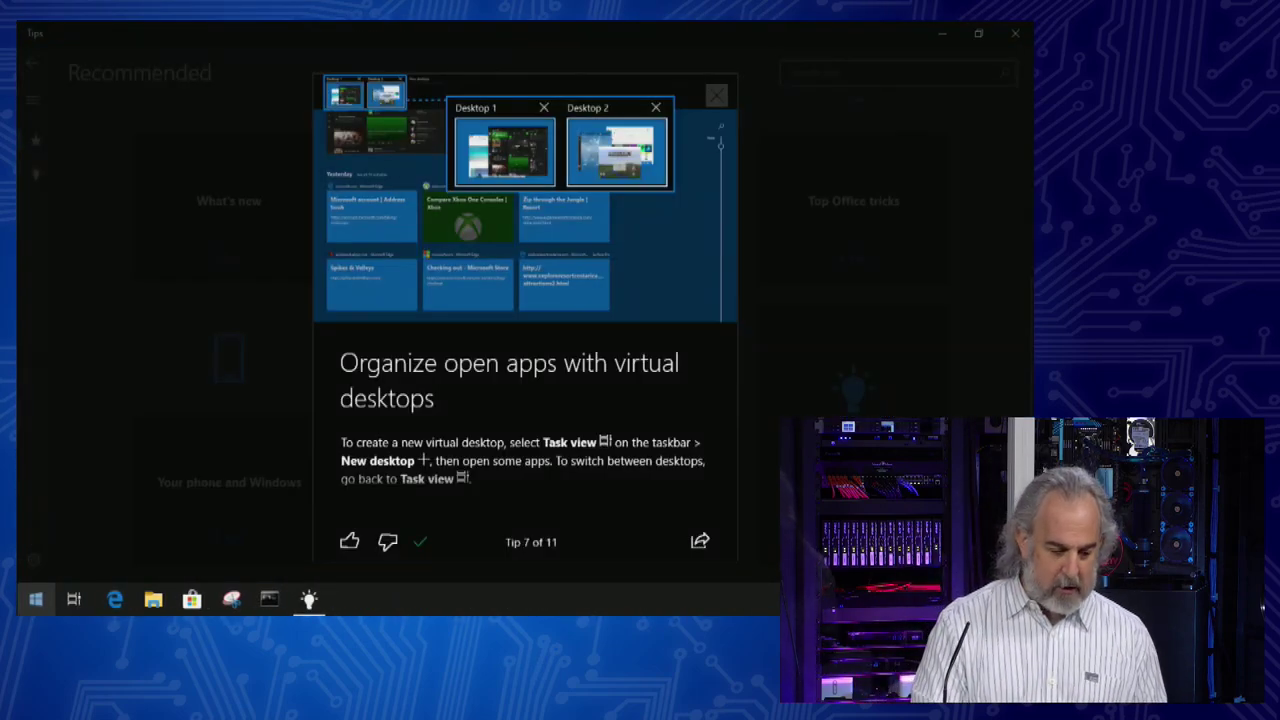
pyautogui.click(74, 600)
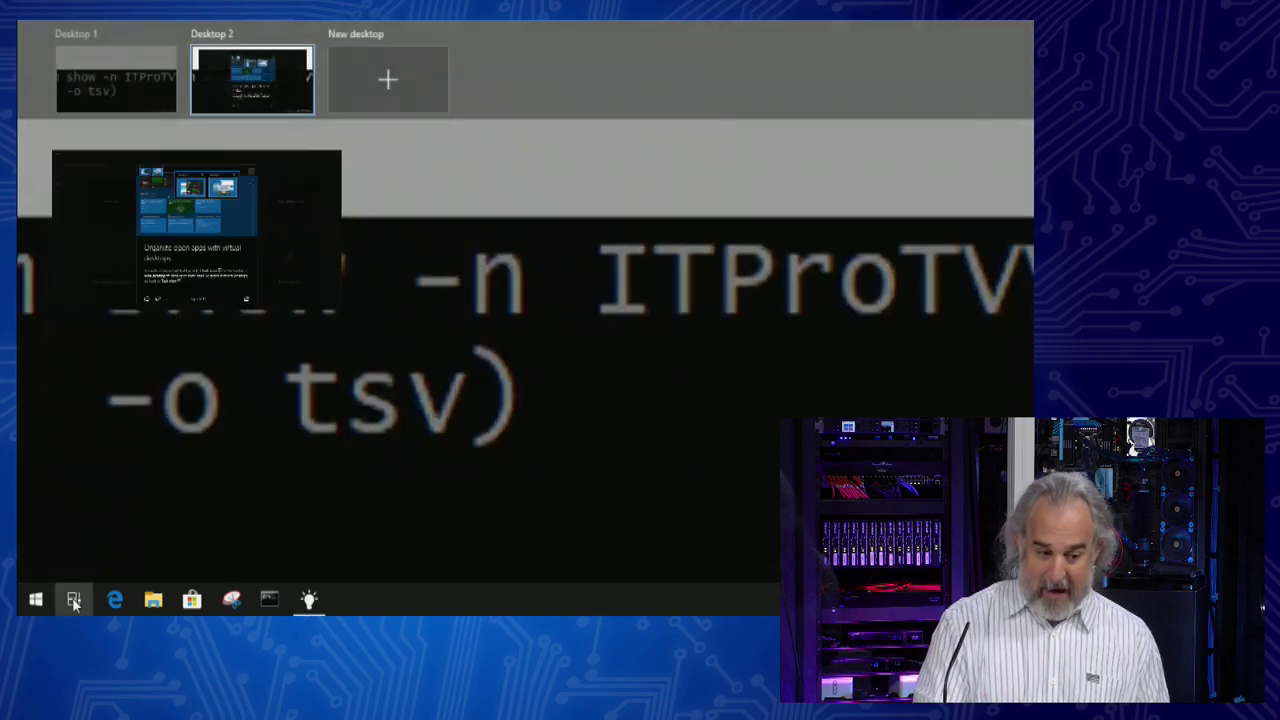
pyautogui.click(411, 84)
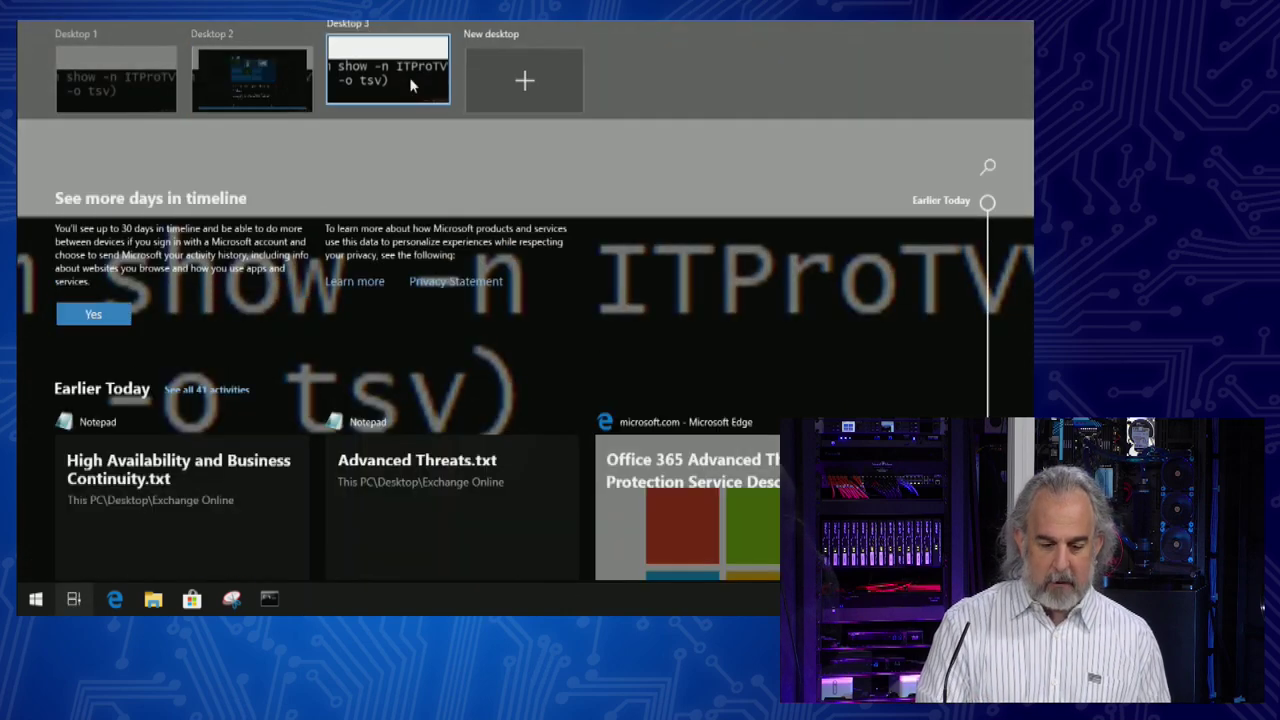
pyautogui.click(524, 80)
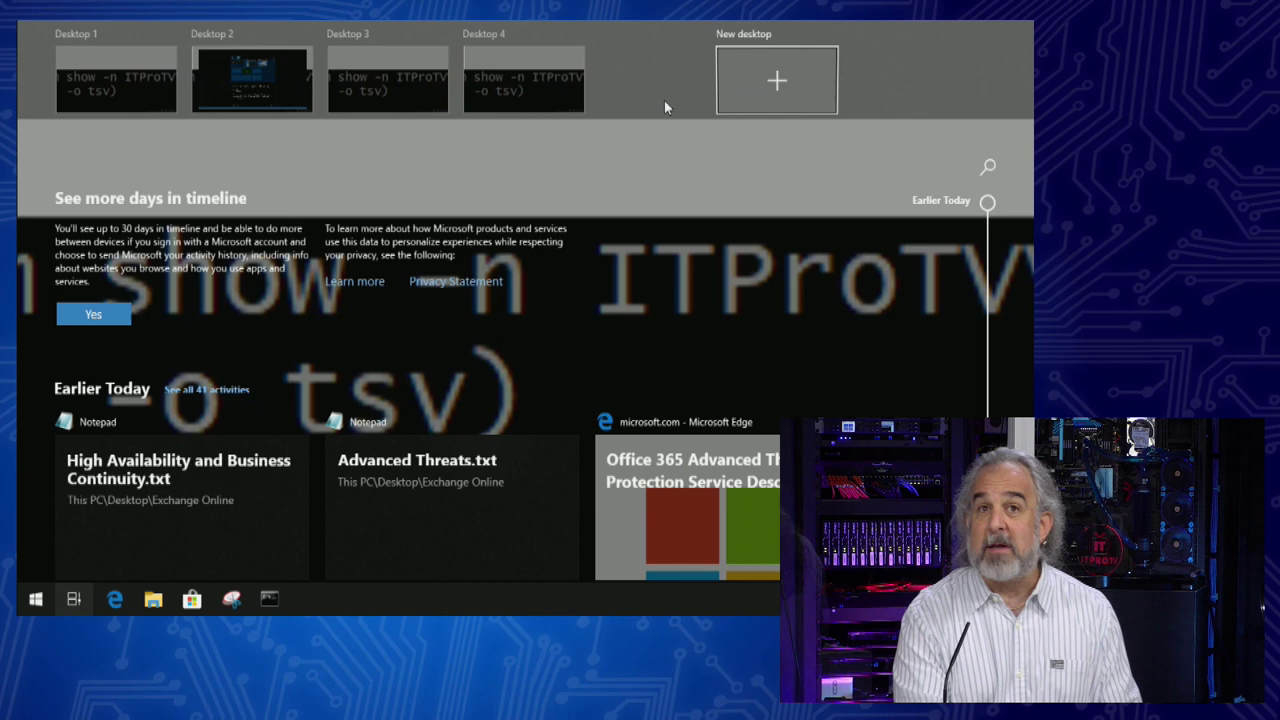
pyautogui.click(740, 95)
pyautogui.click(806, 87)
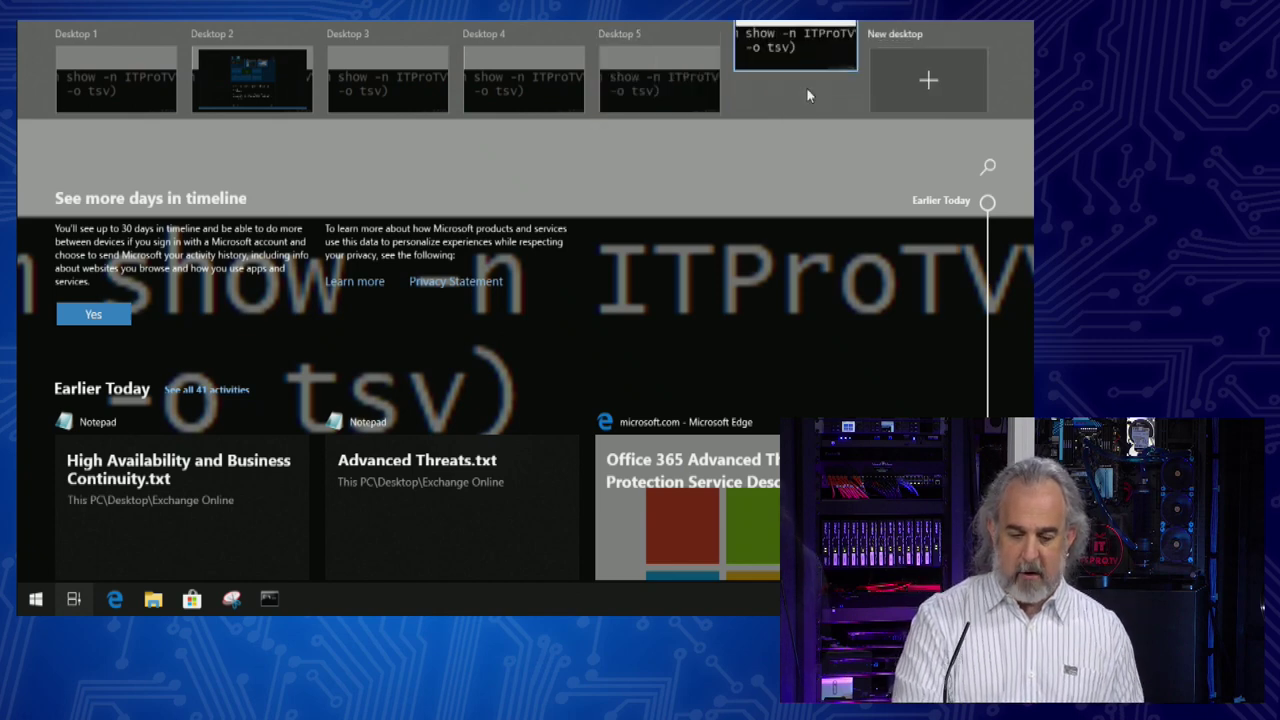
pyautogui.click(913, 86)
pyautogui.click(978, 100)
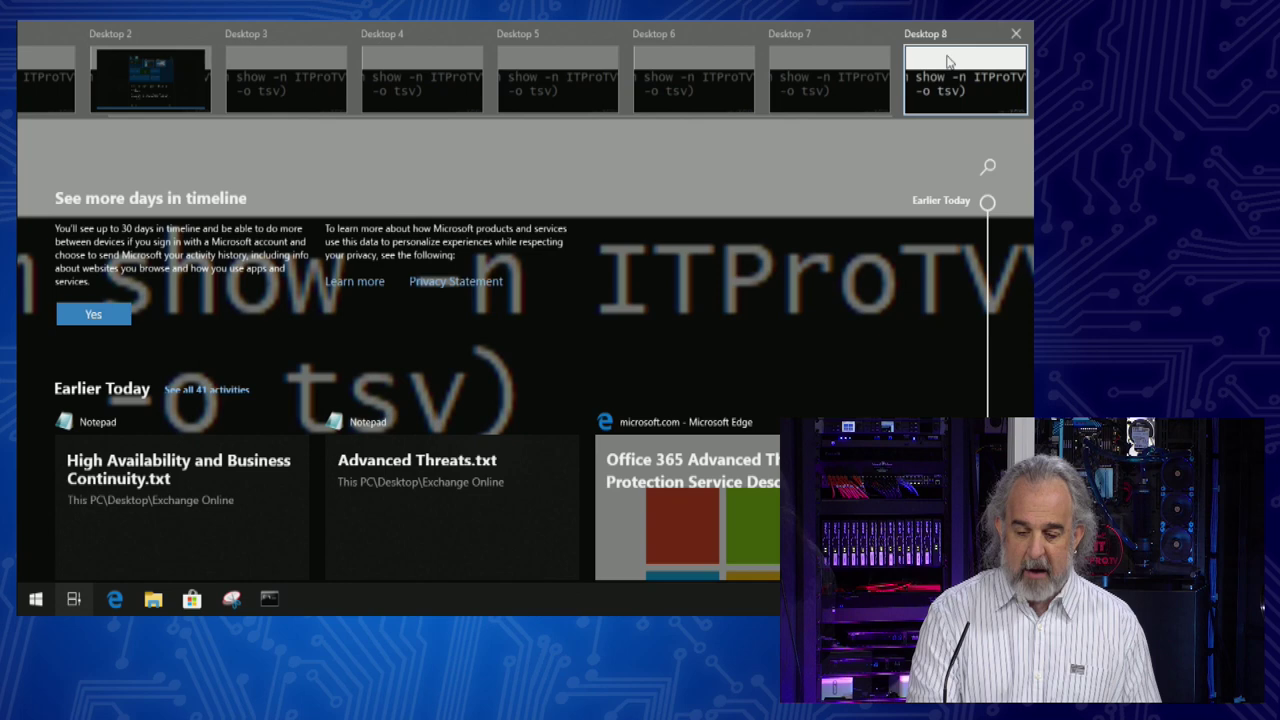
pyautogui.click(1016, 33)
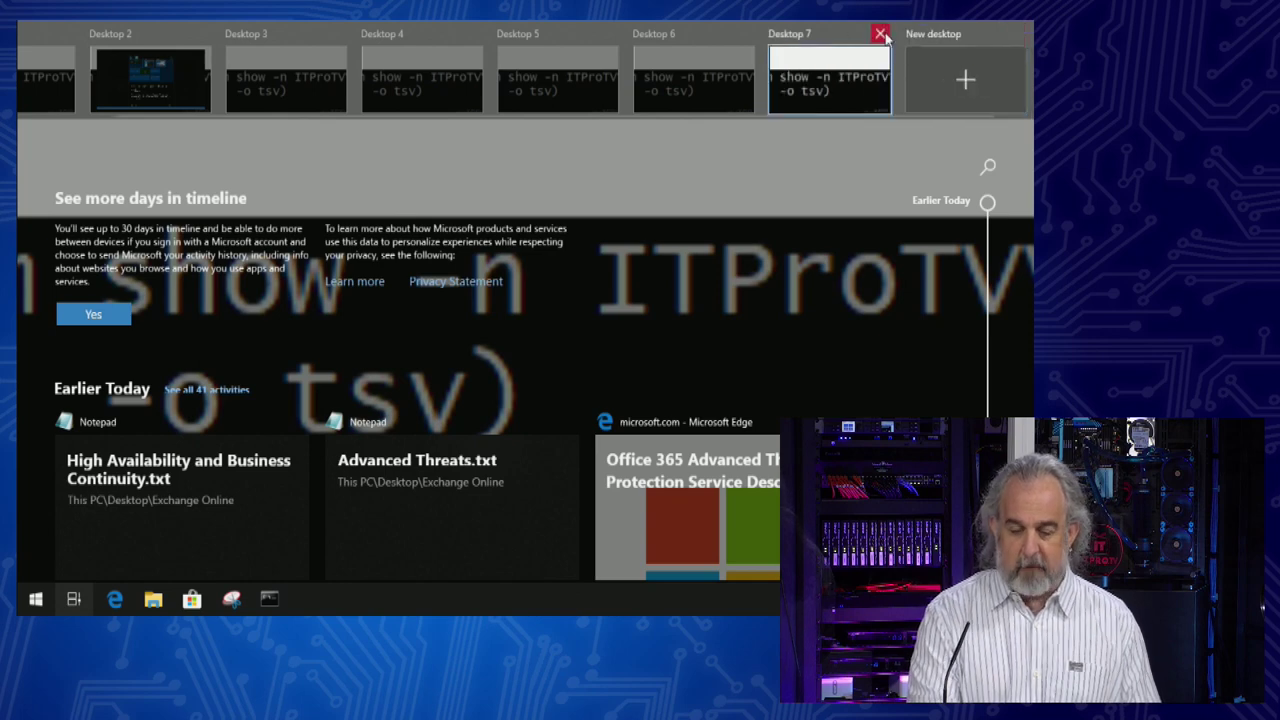
pyautogui.click(880, 34)
pyautogui.click(845, 35)
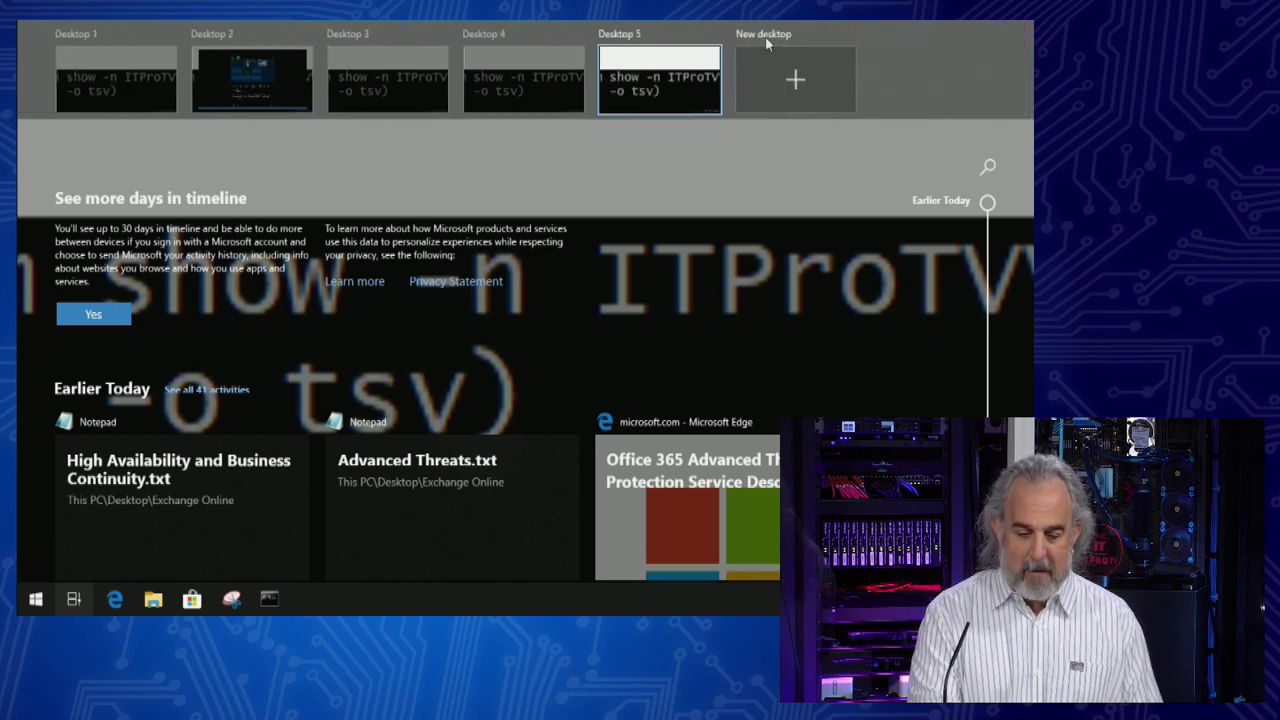
pyautogui.click(710, 35)
pyautogui.click(574, 35)
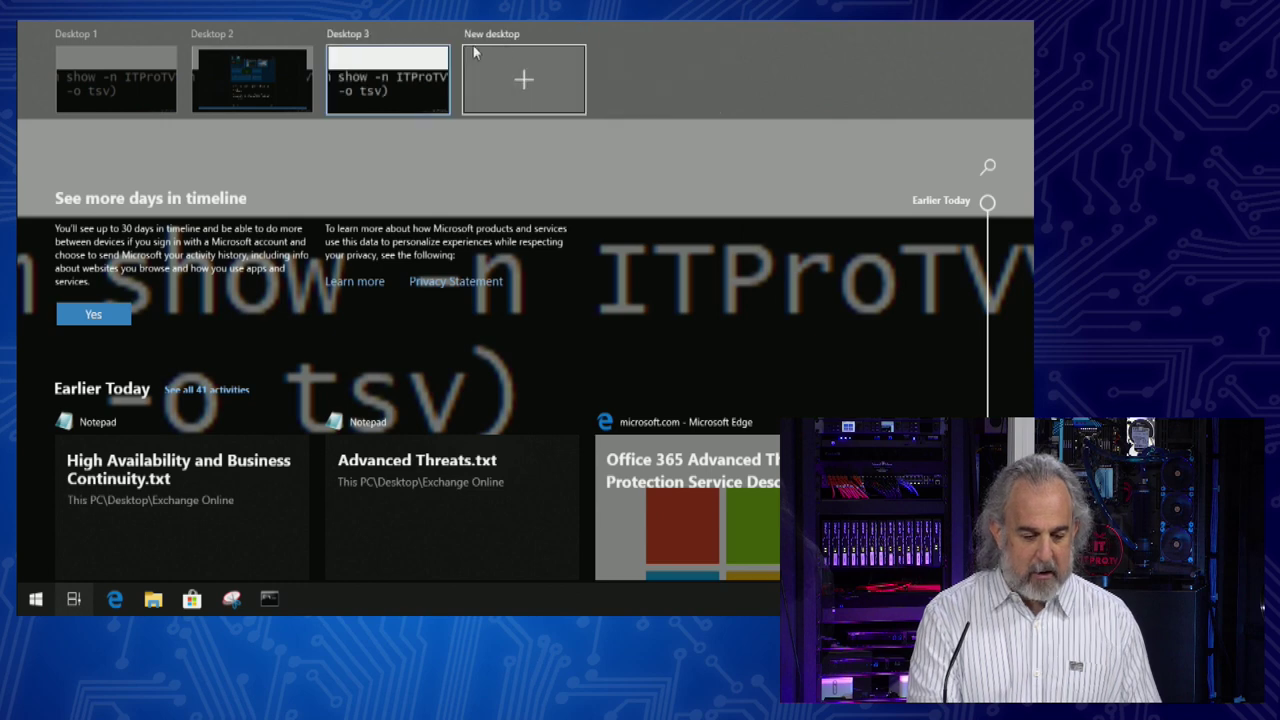
pyautogui.click(439, 34)
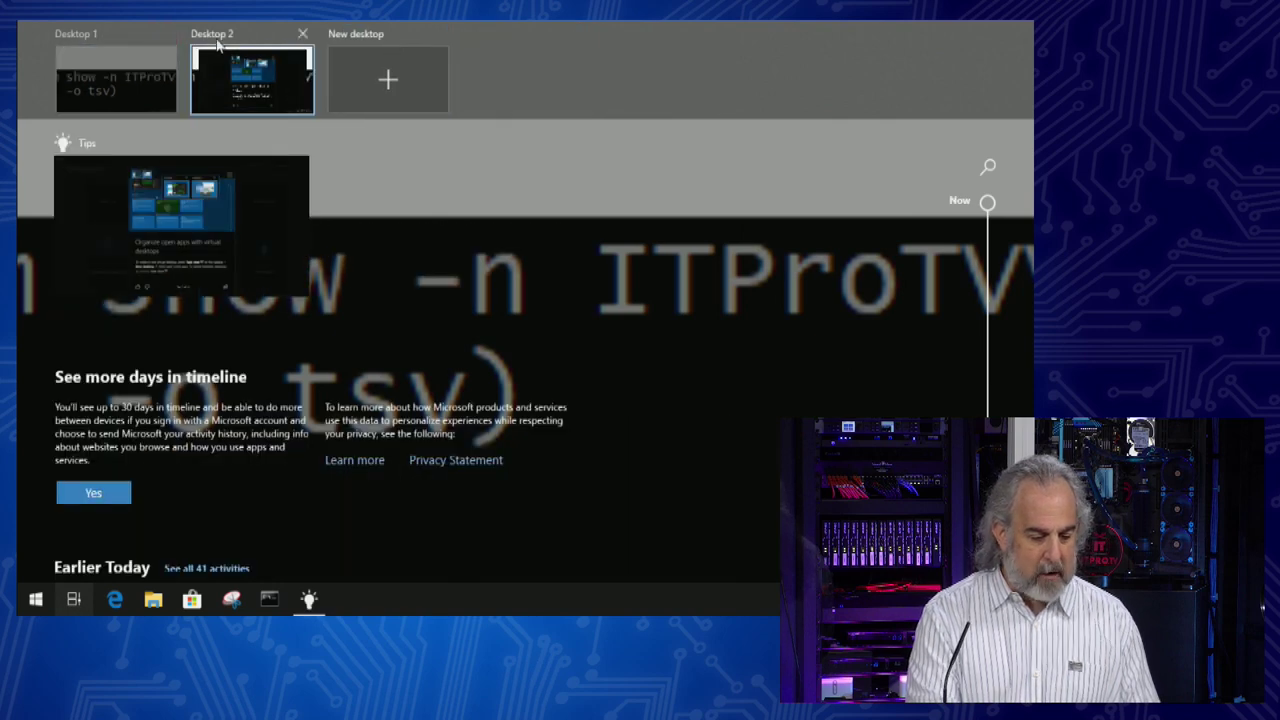
pyautogui.click(257, 99)
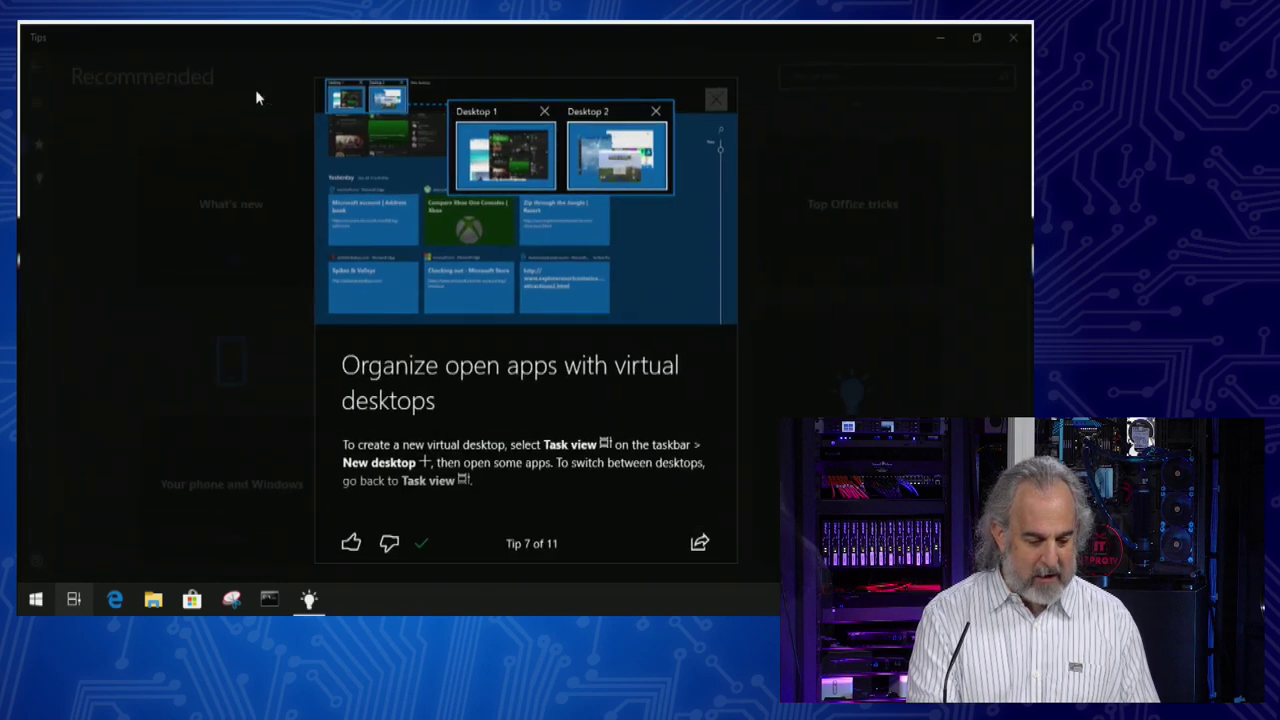